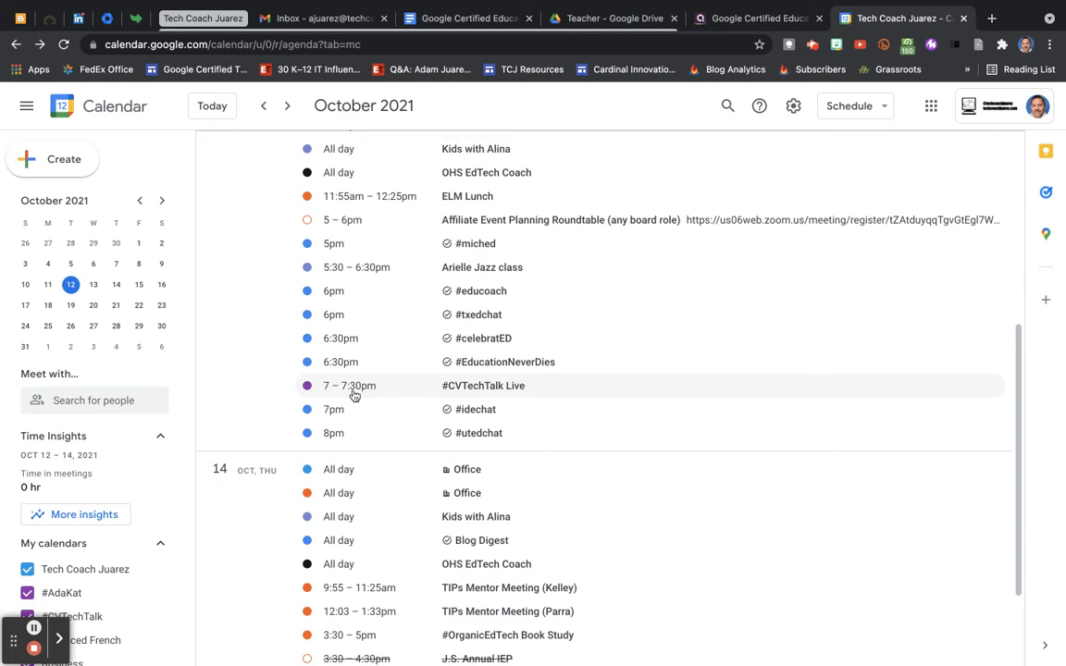
Step: Create a duplicate of the #CVTechTalk Live event from Wednesday, October 13
left_click(435, 394)
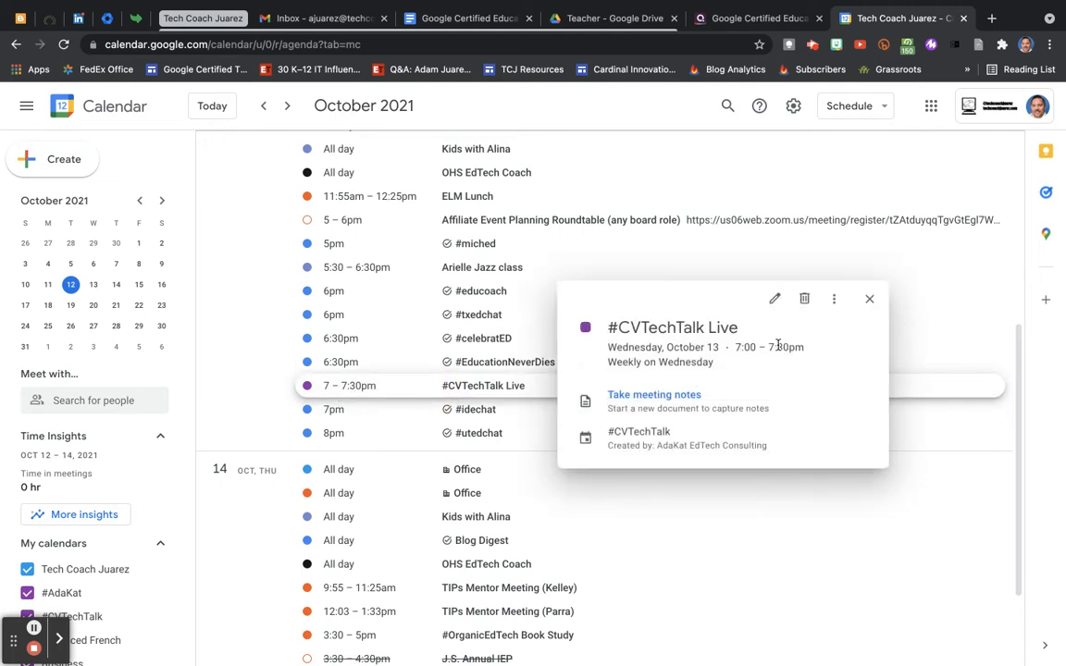
left_click(836, 302)
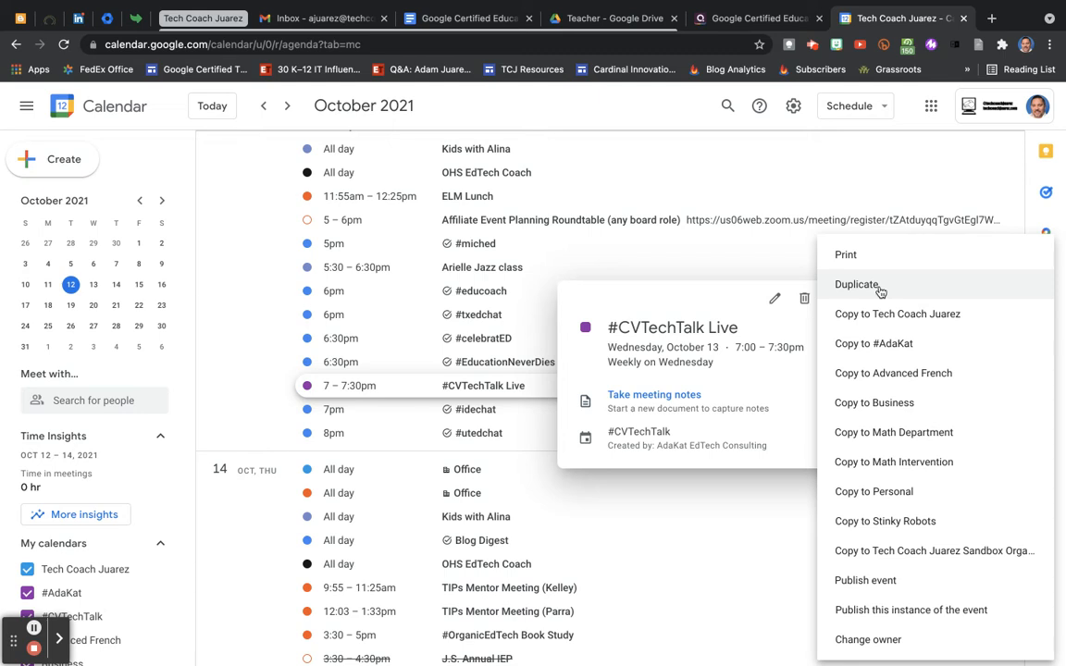
left_click(857, 285)
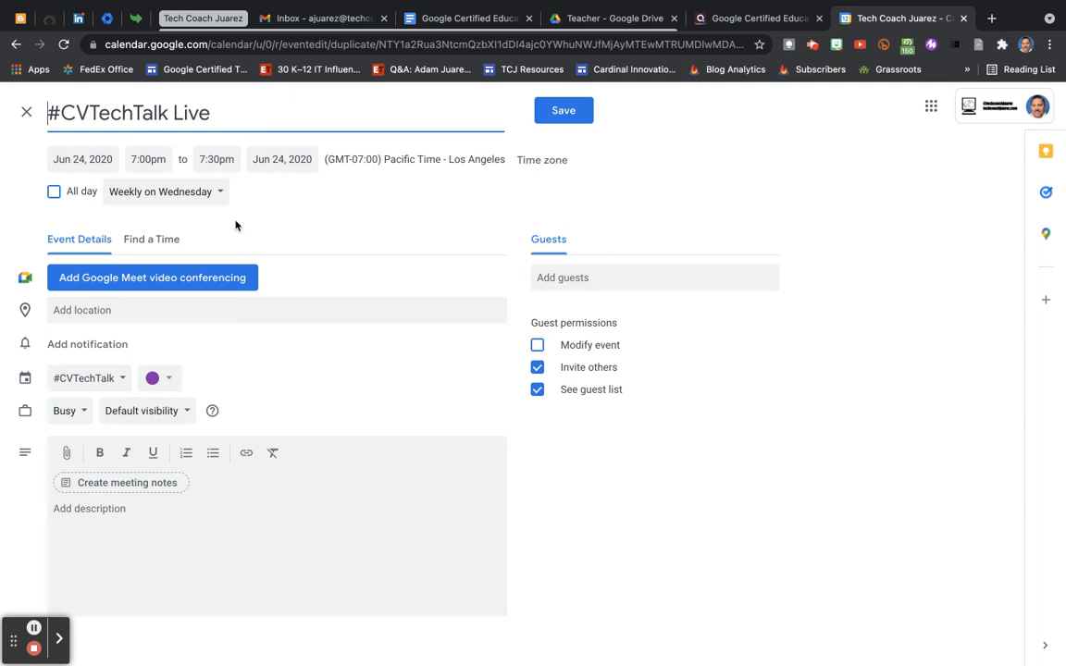
left_click(32, 567)
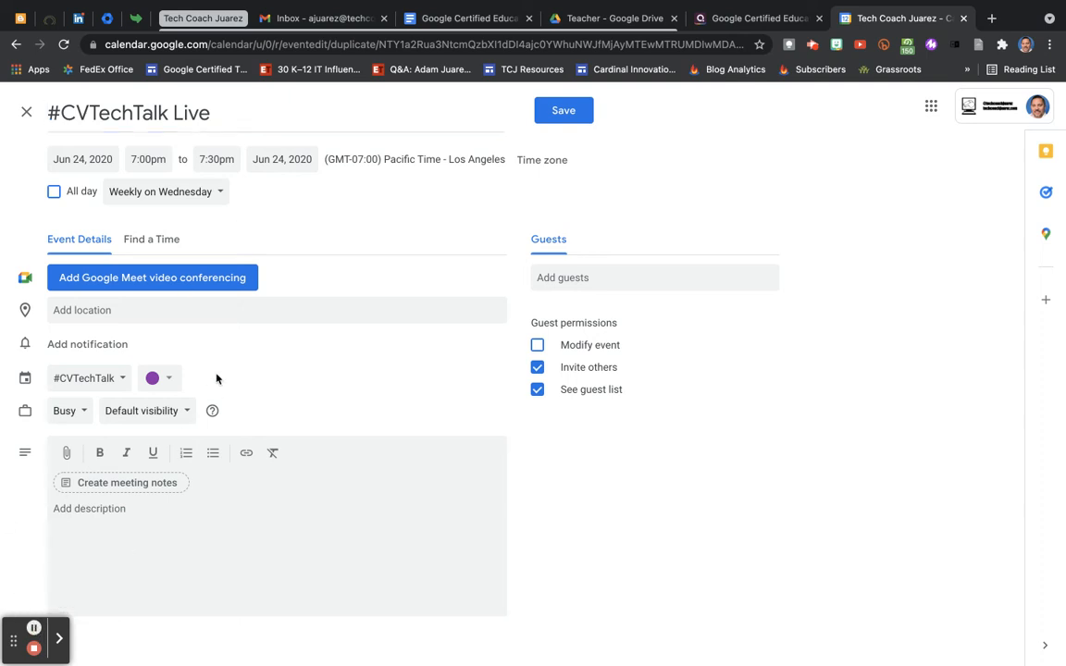
Step: Title the duplicated event "Rename it" and discard the unsaved copy
left_click_drag(211, 112, 3, 102)
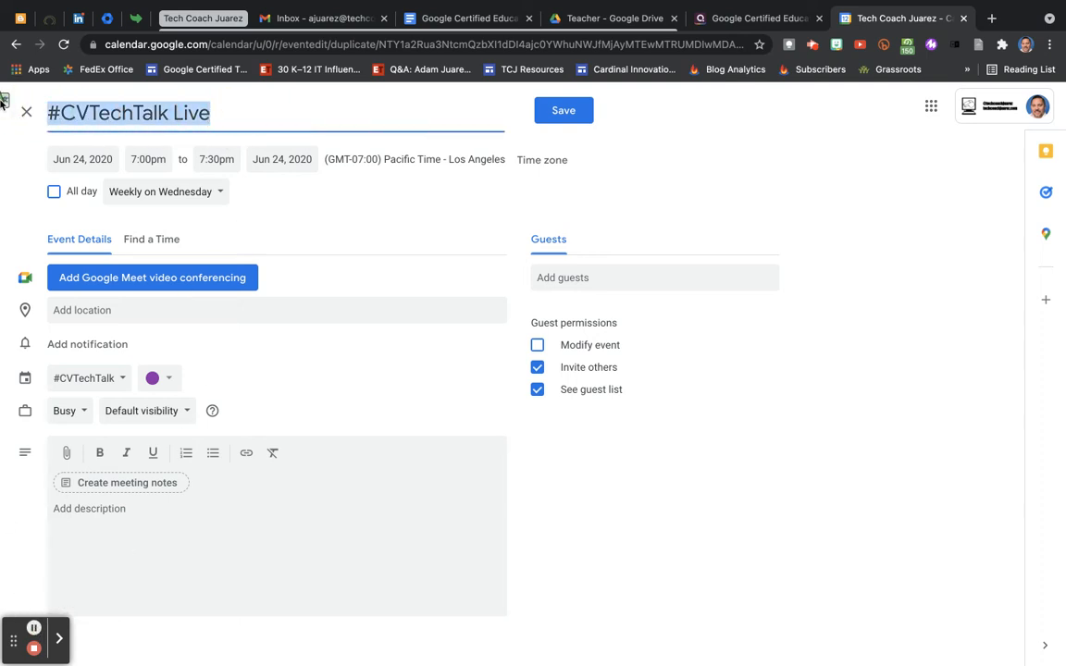
type("Rename it")
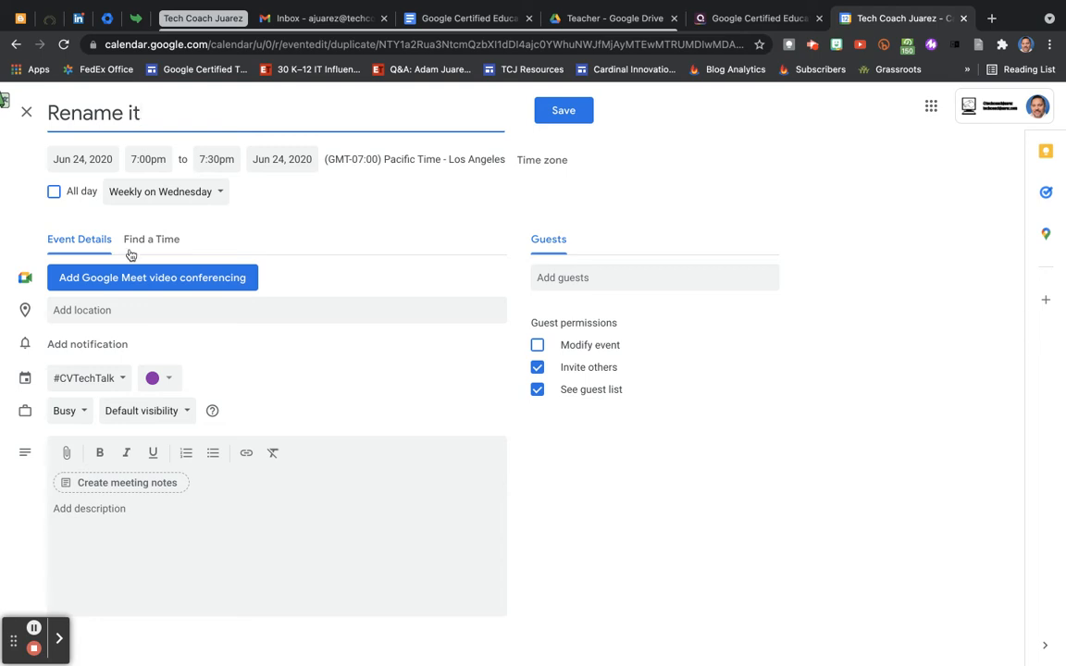
left_click(26, 112)
left_click(590, 399)
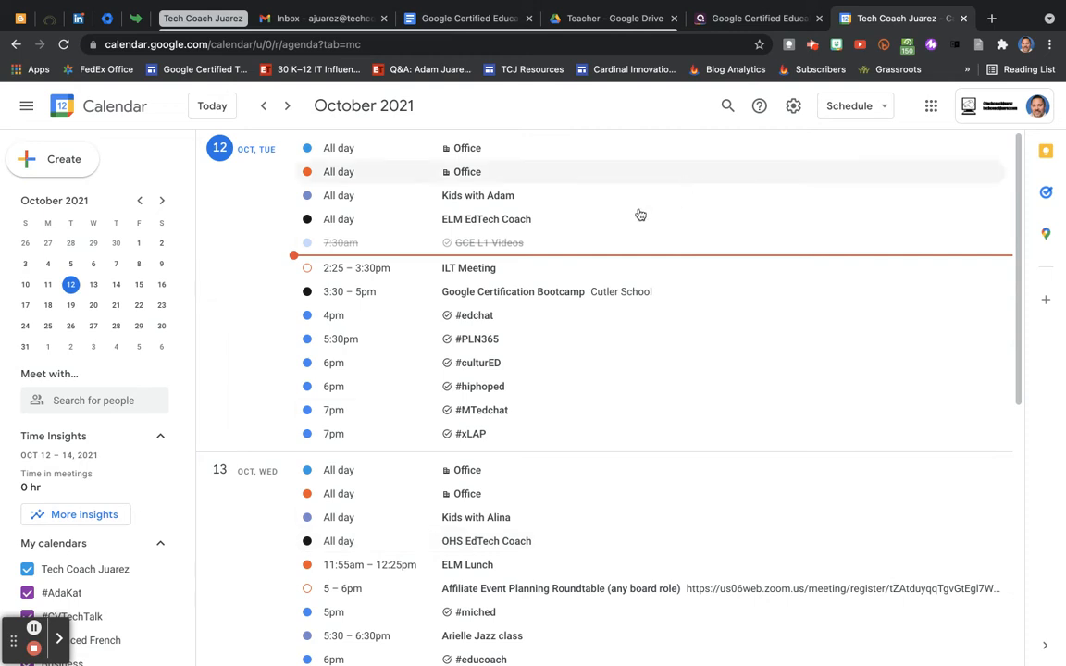
Step: Open the Publish event dialog for the October 13 #CVTechTalk Live event
scroll(510, 471, "down", 4)
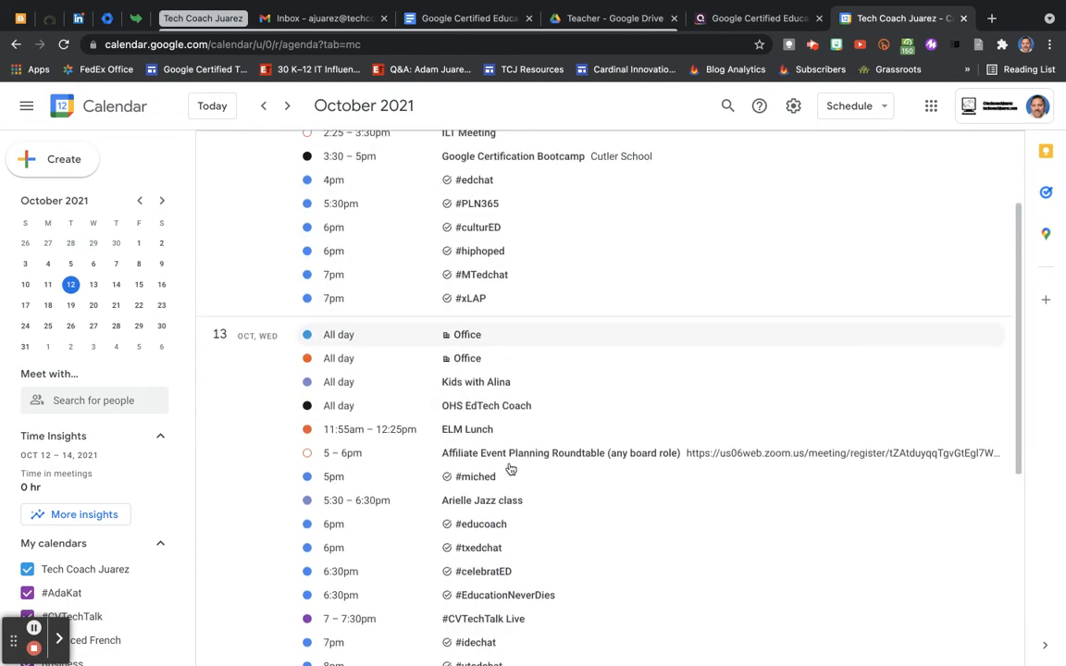
left_click(508, 434)
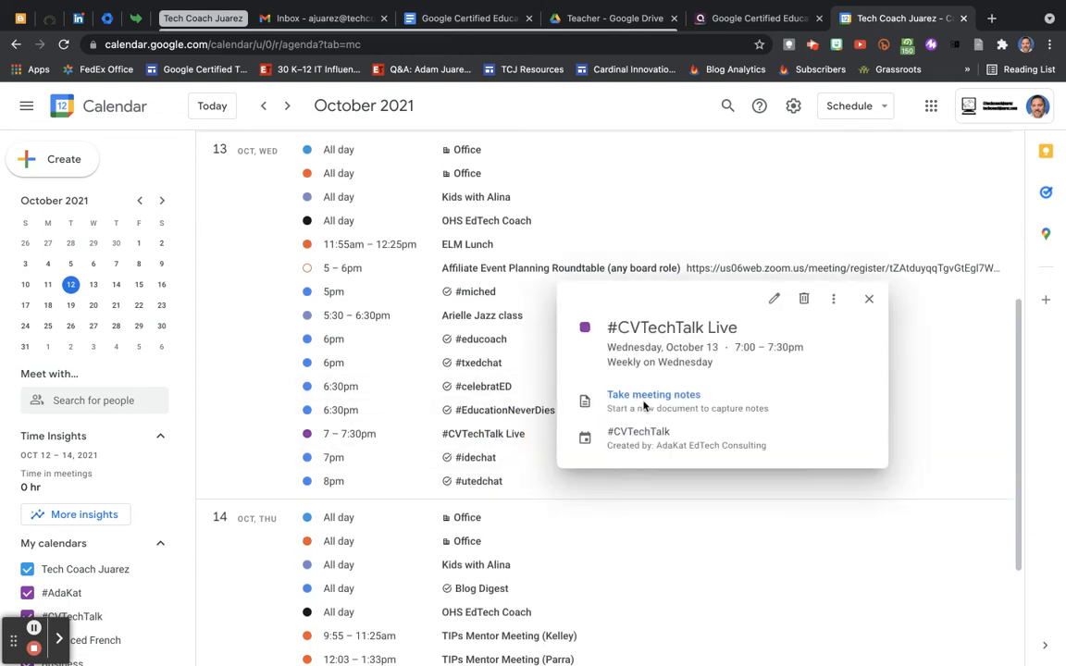
left_click(833, 298)
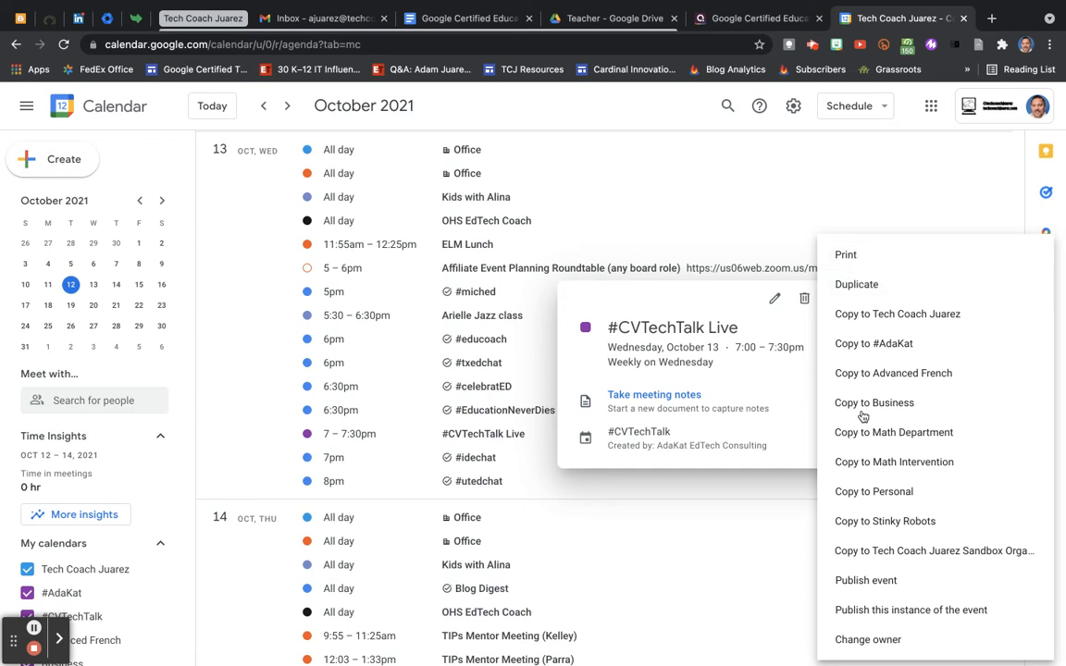
left_click(886, 583)
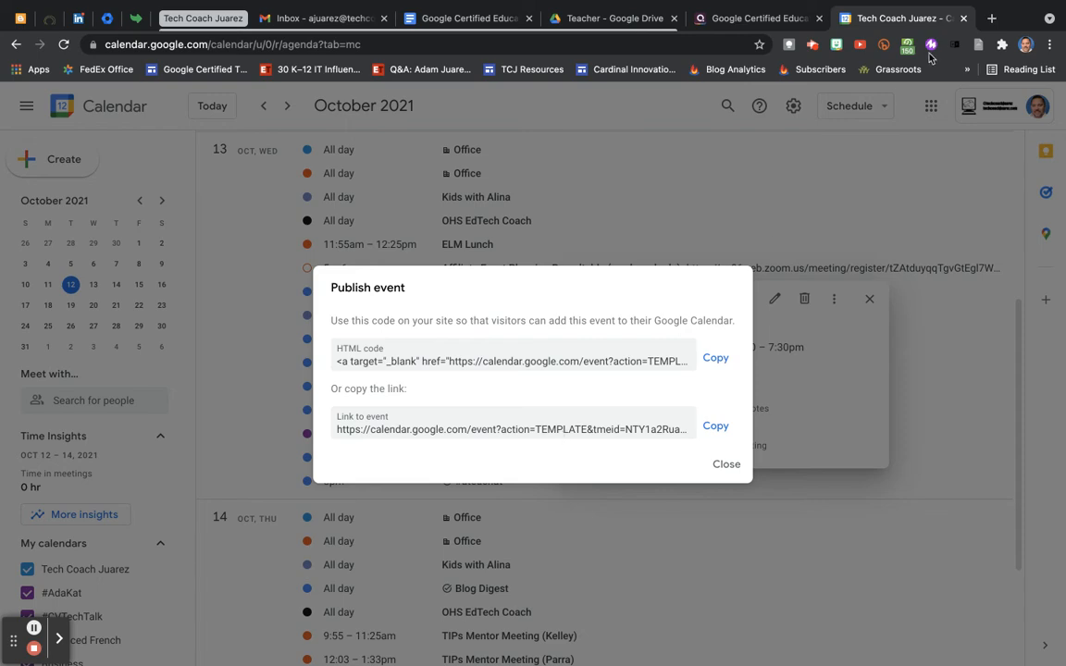
Step: Switch to a new browser tab and create a blank Google Site through sites.new
left_click(991, 19)
type("sites.new")
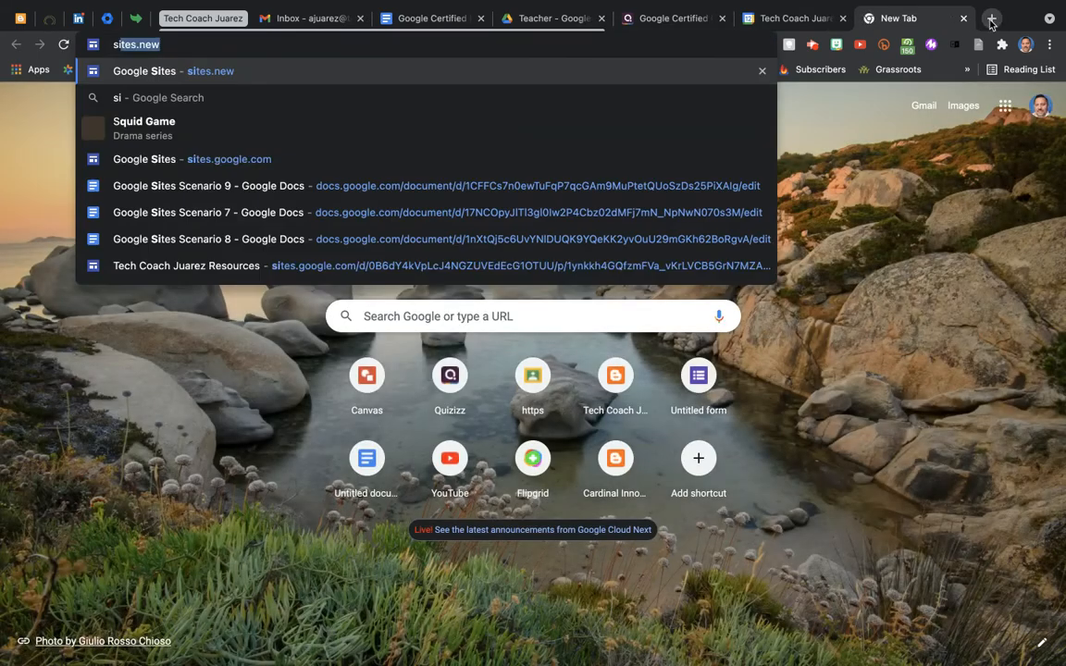
key("Return")
Step: Copy the event's HTML code from Google Calendar and insert it as embed code on the untitled page in Google Sites
left_click(809, 21)
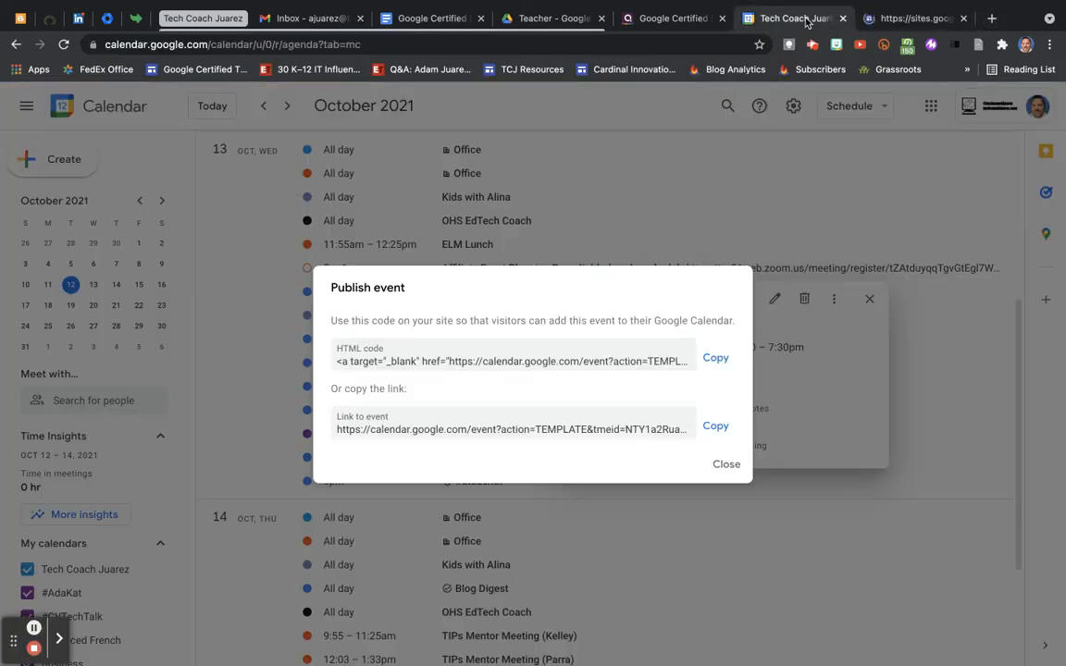
left_click(718, 357)
left_click(897, 19)
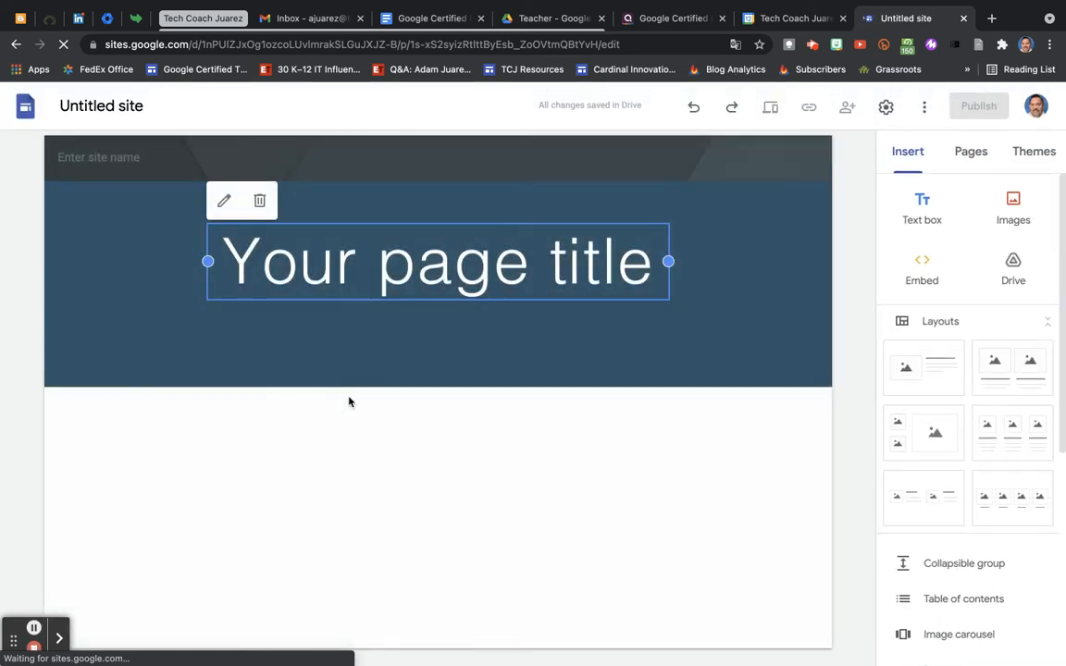
left_click(928, 266)
left_click(435, 334)
key("super+v")
left_click(697, 475)
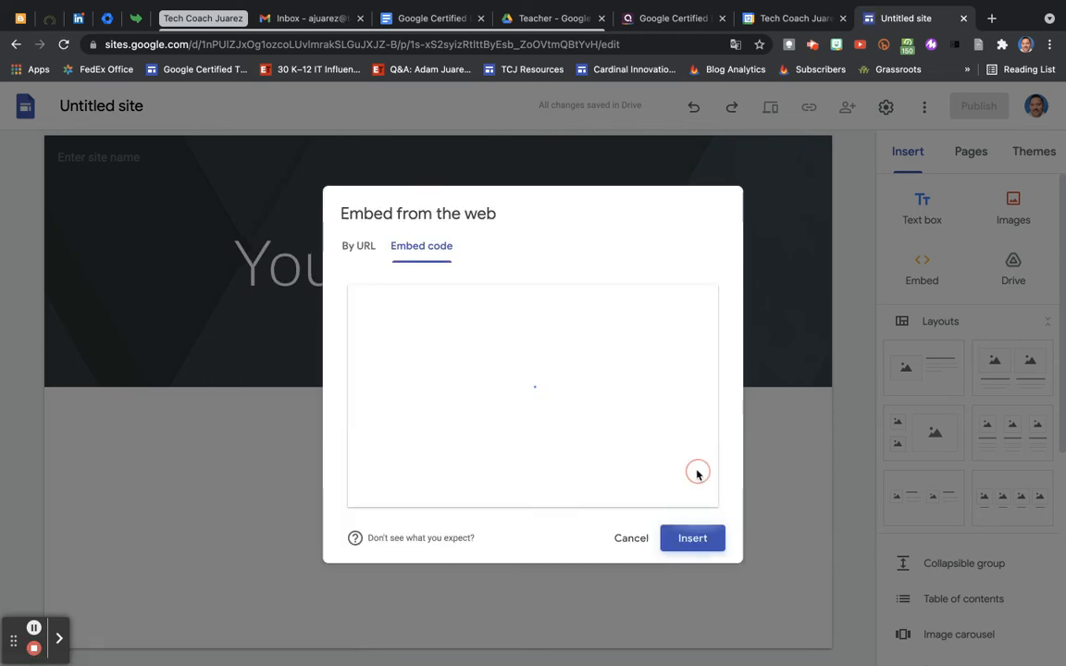
left_click(710, 547)
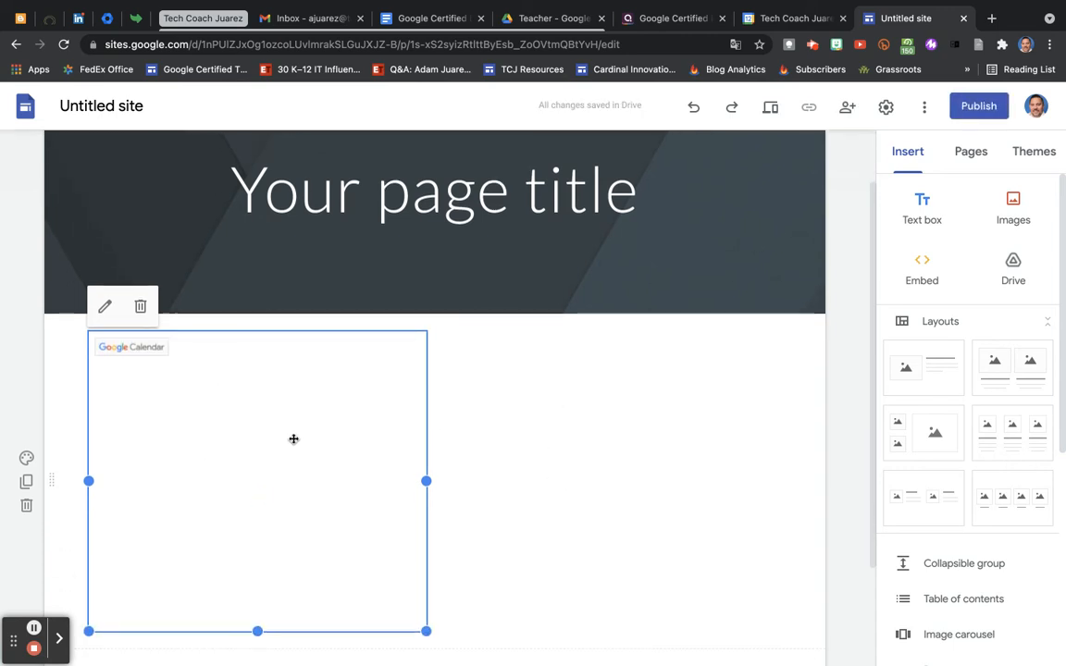
Step: Copy the event link from Google Calendar and paste it as a clickable link in a new text box in Google Sites
left_click(789, 21)
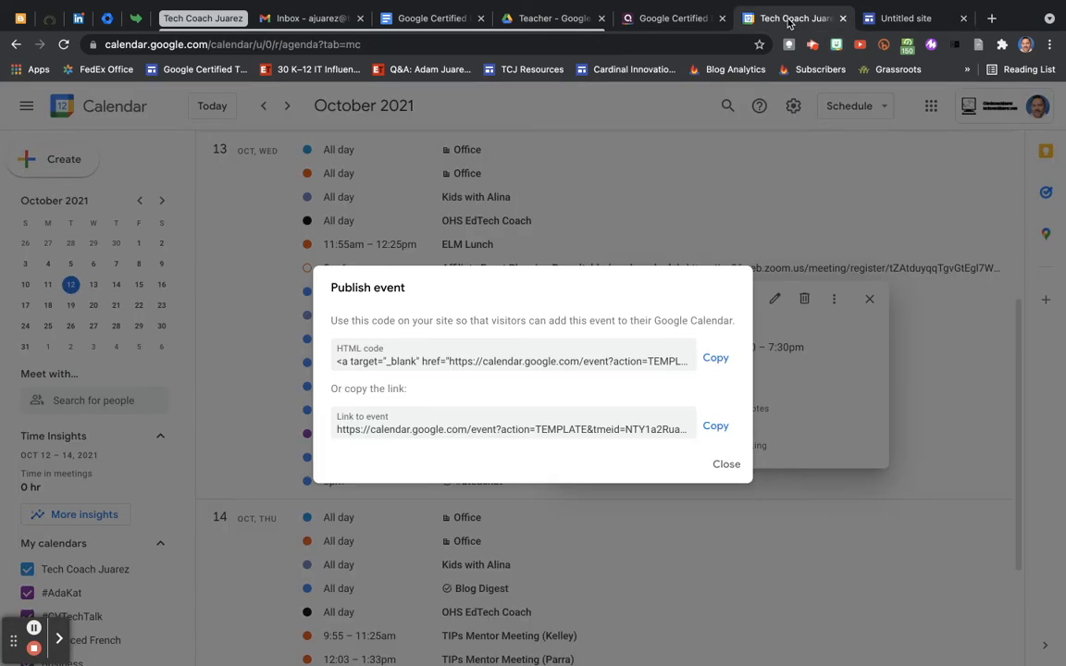
left_click(716, 426)
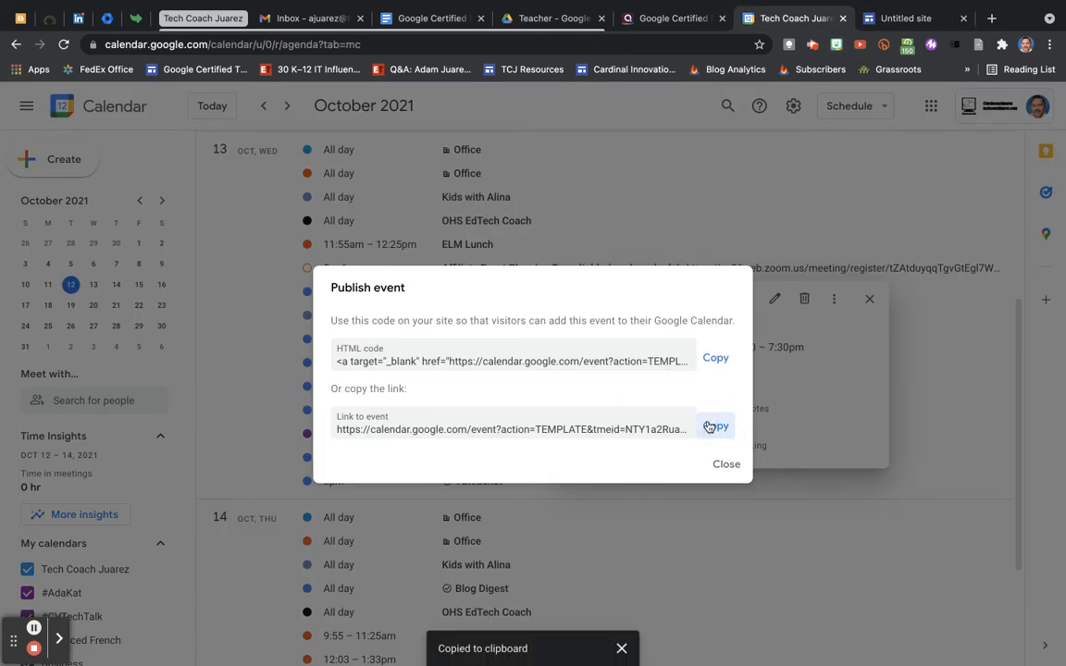
left_click(880, 20)
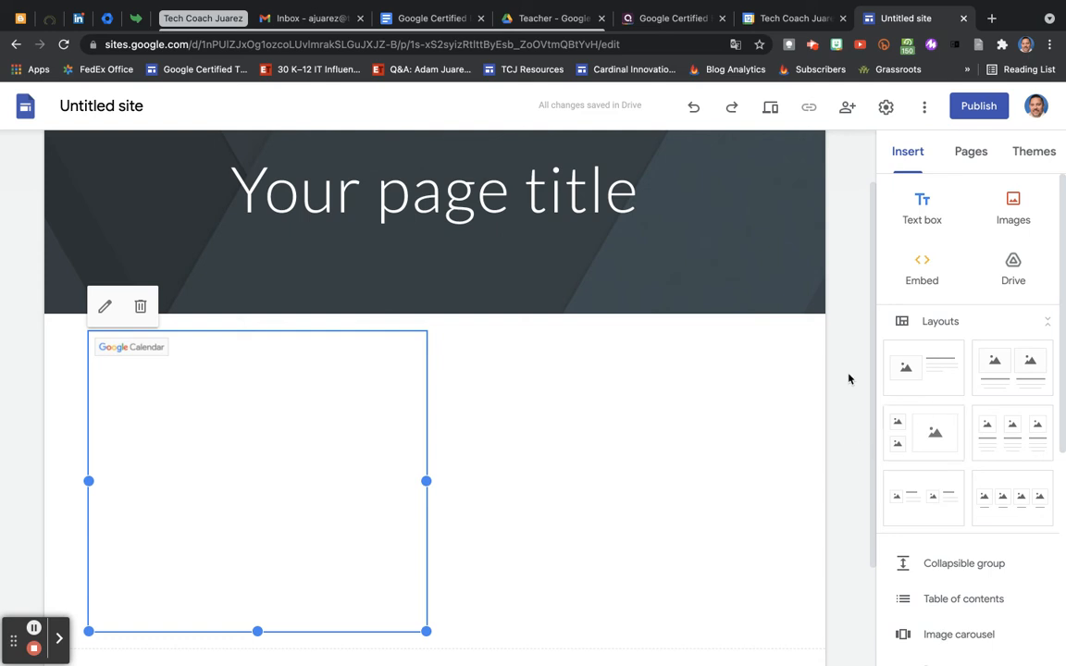
left_click(922, 205)
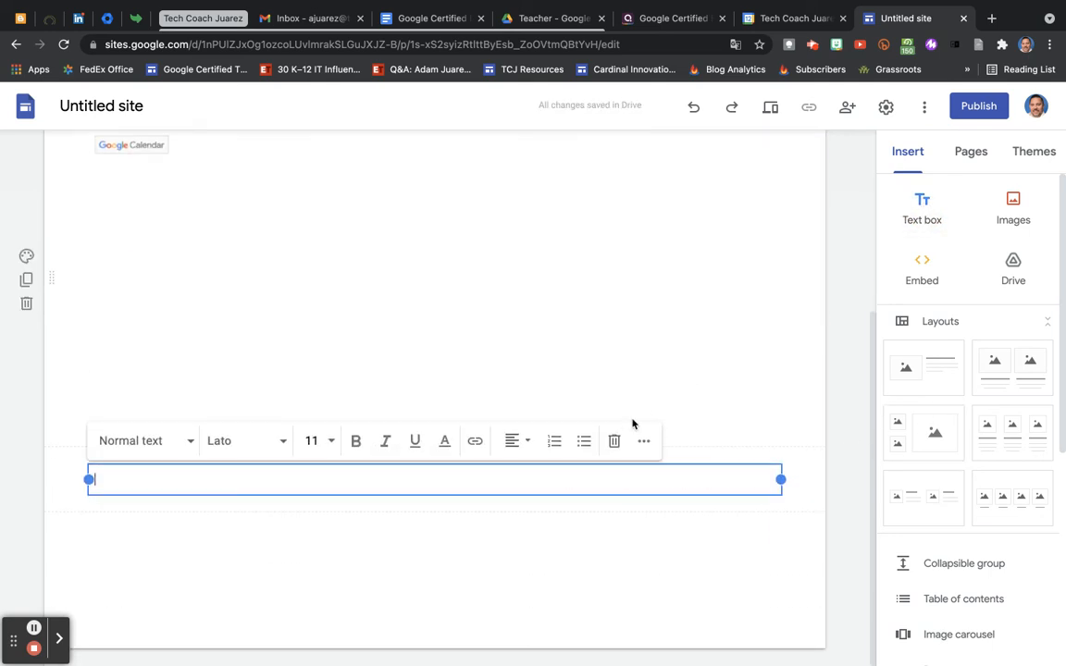
key("super+v")
triple_click(424, 514)
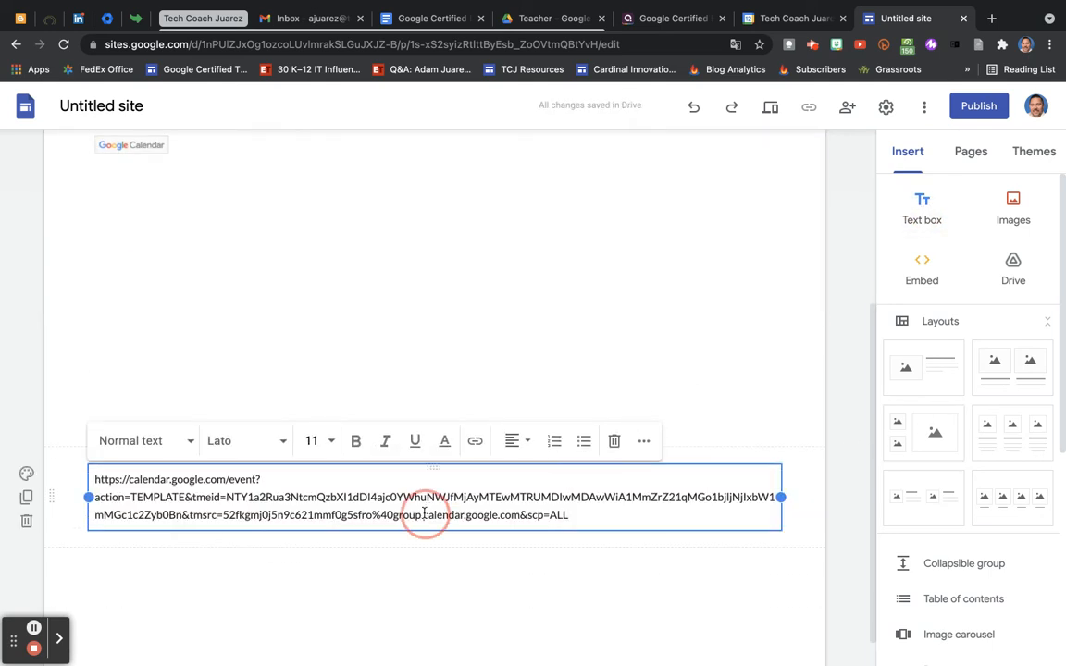
left_click(475, 441)
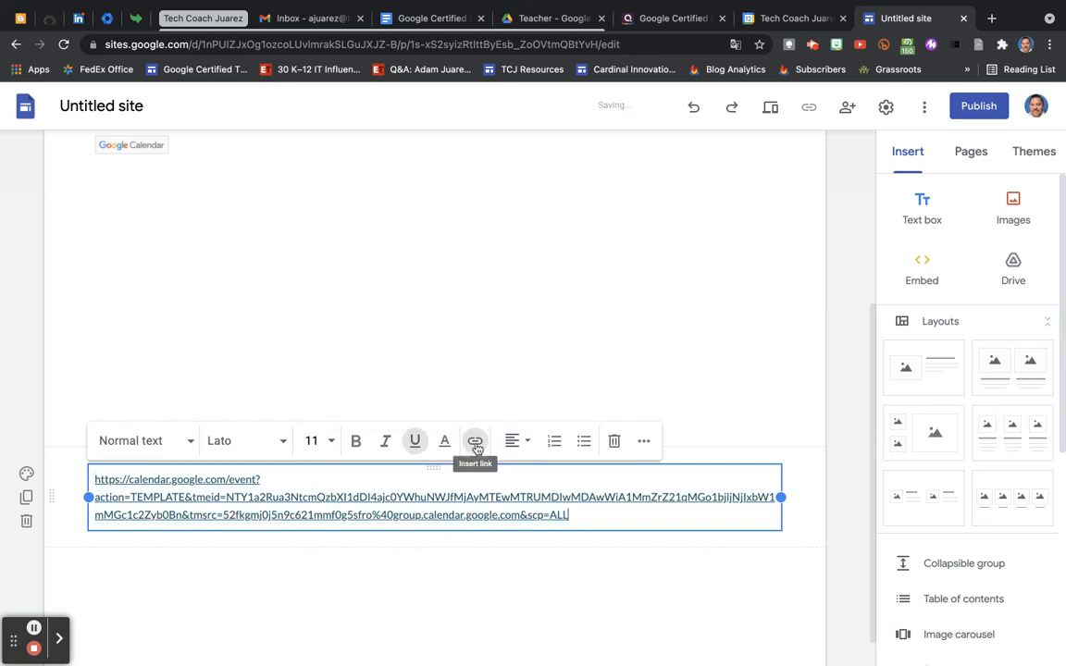
left_click(833, 502)
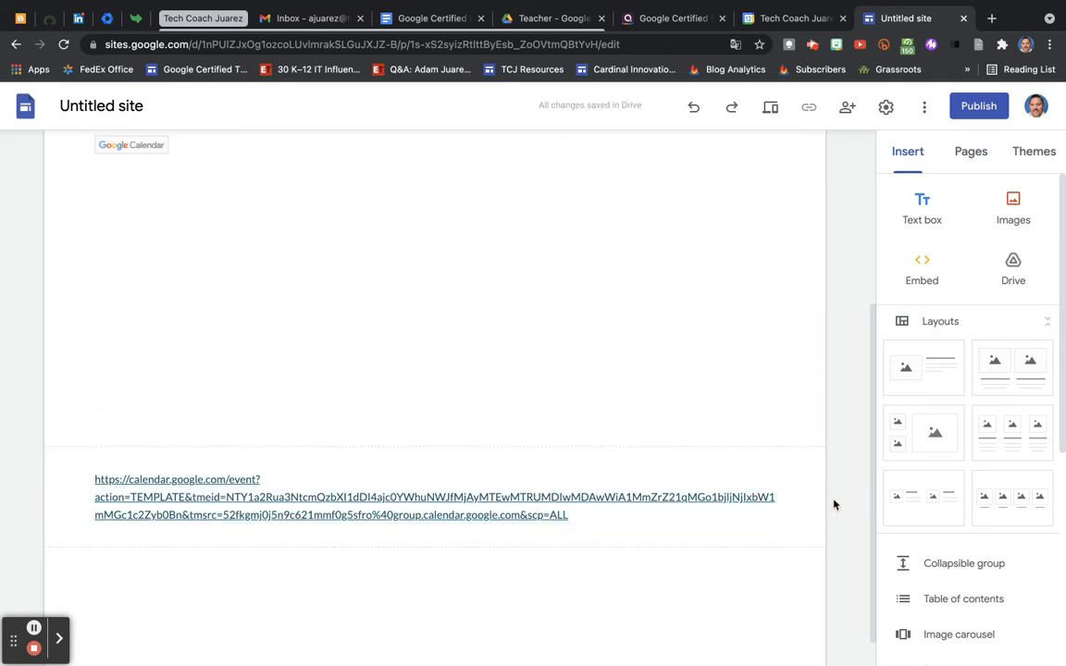
scroll(258, 386, "up", 3)
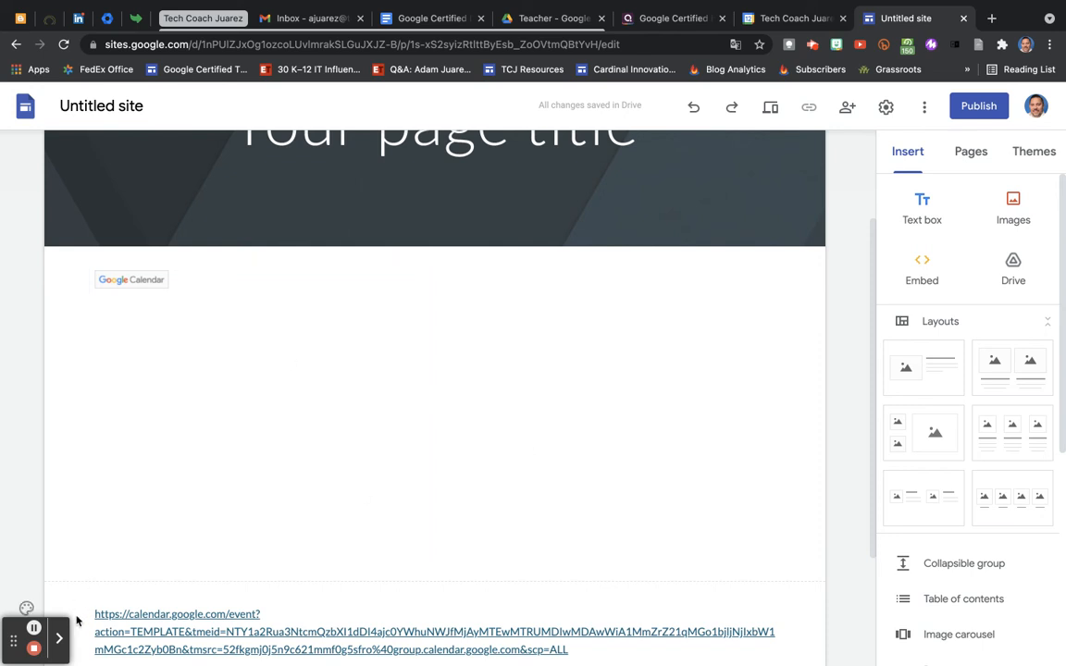
left_click(34, 629)
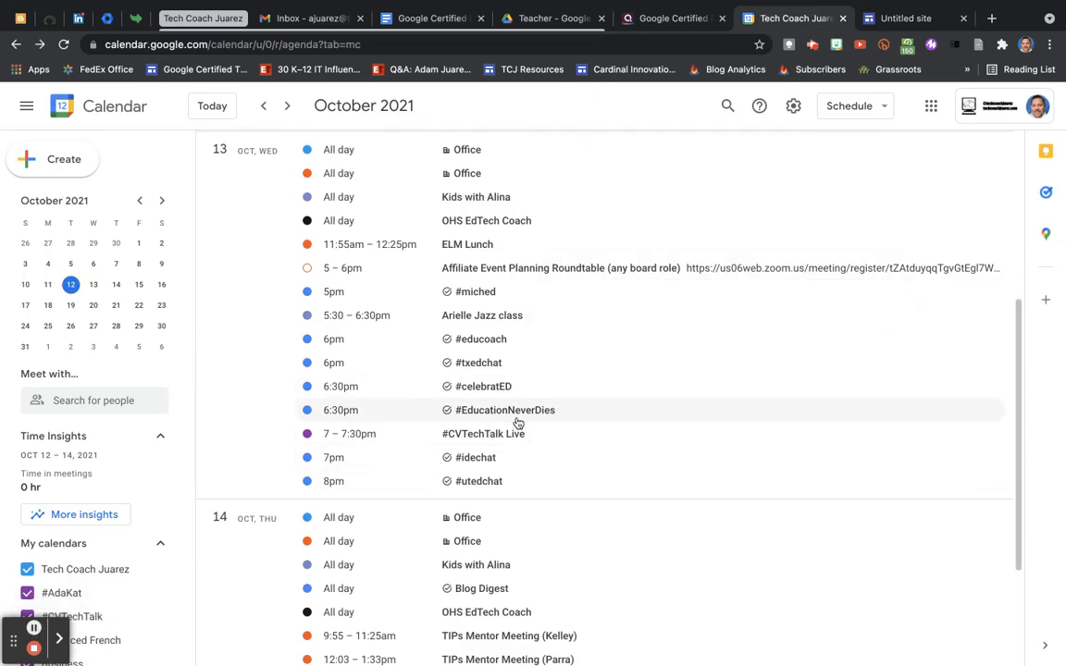
Step: Back in Google Calendar, start copying the October 13 #CVTechTalk Live event to the Personal calendar
left_click(512, 435)
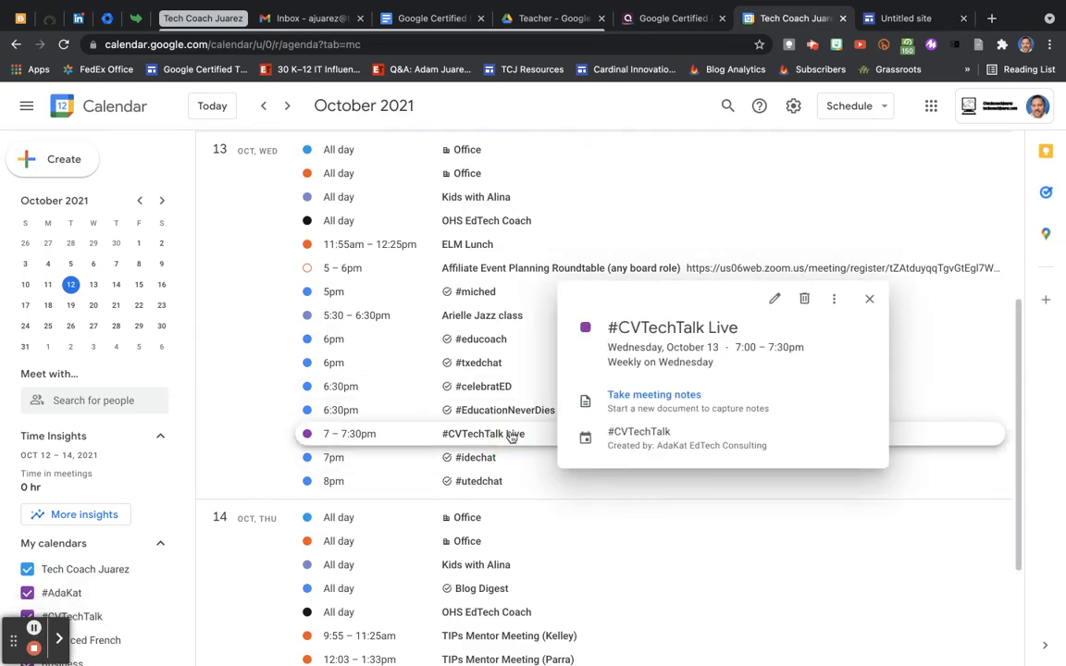
left_click(834, 302)
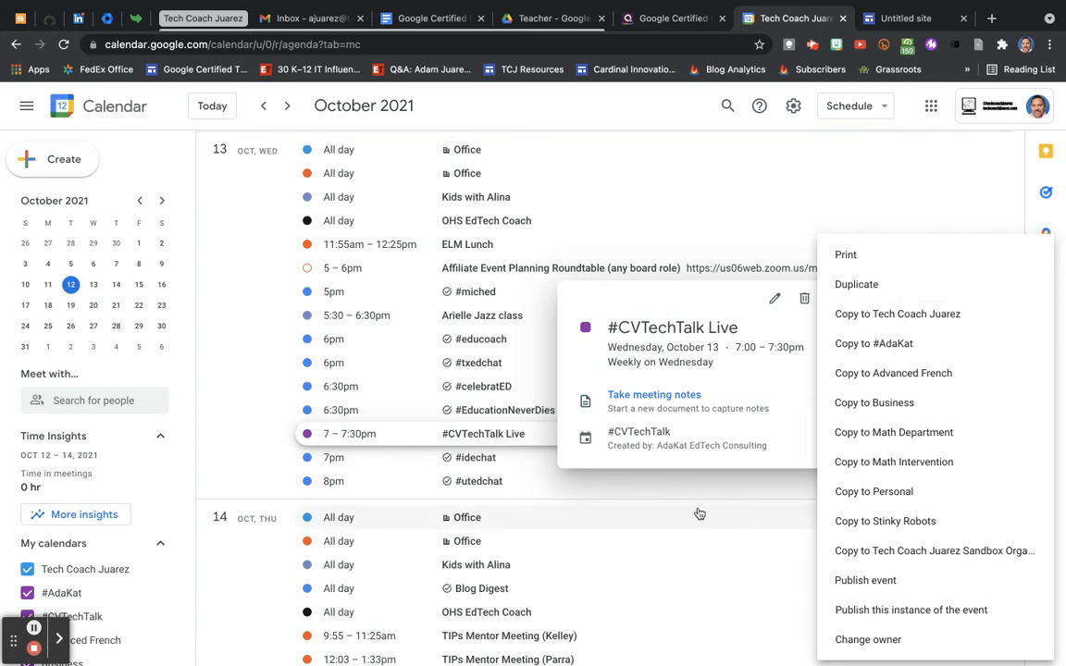
left_click(897, 493)
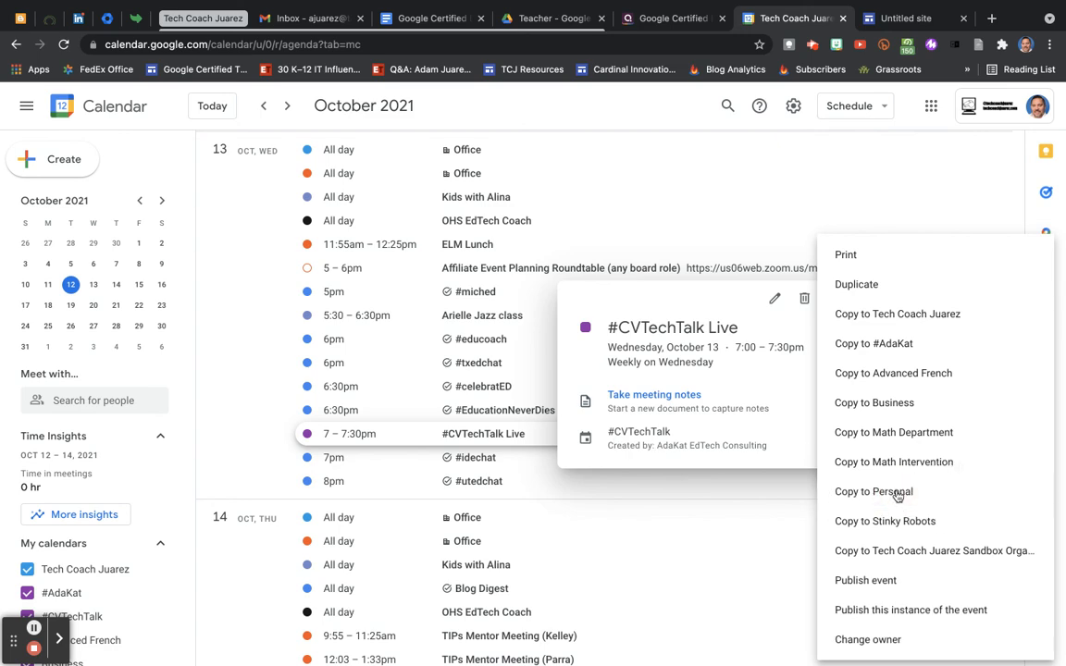